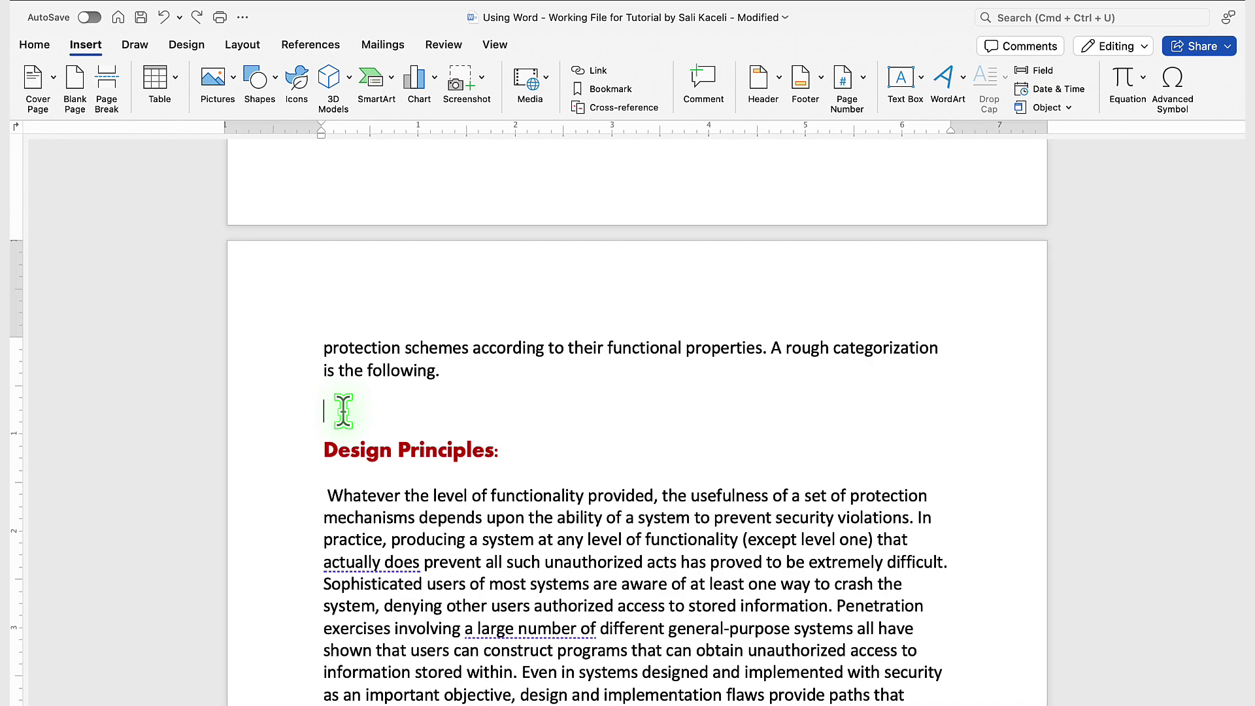
Insert a table with five columns and five rows on the empty line above the Design Principles heading
{"action": "scroll", "coordinate": [343, 411], "scroll_direction": "down", "scroll_amount": 1}
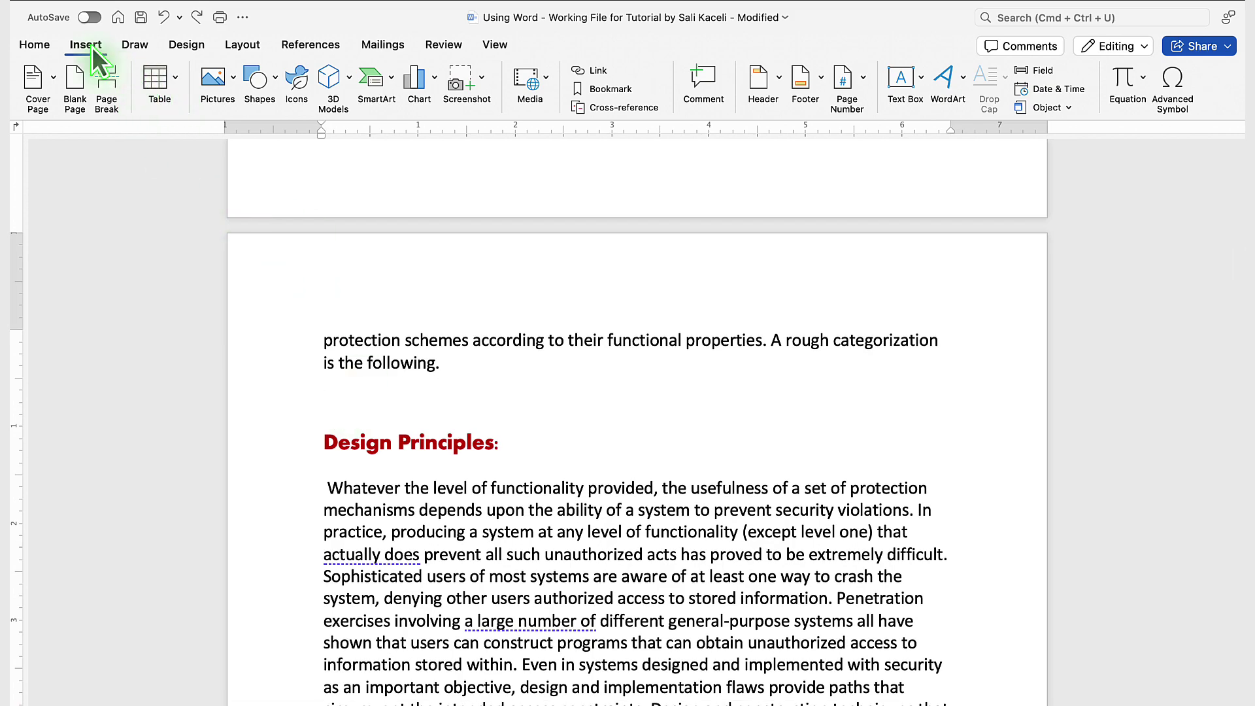
{"action": "left_click", "coordinate": [176, 85]}
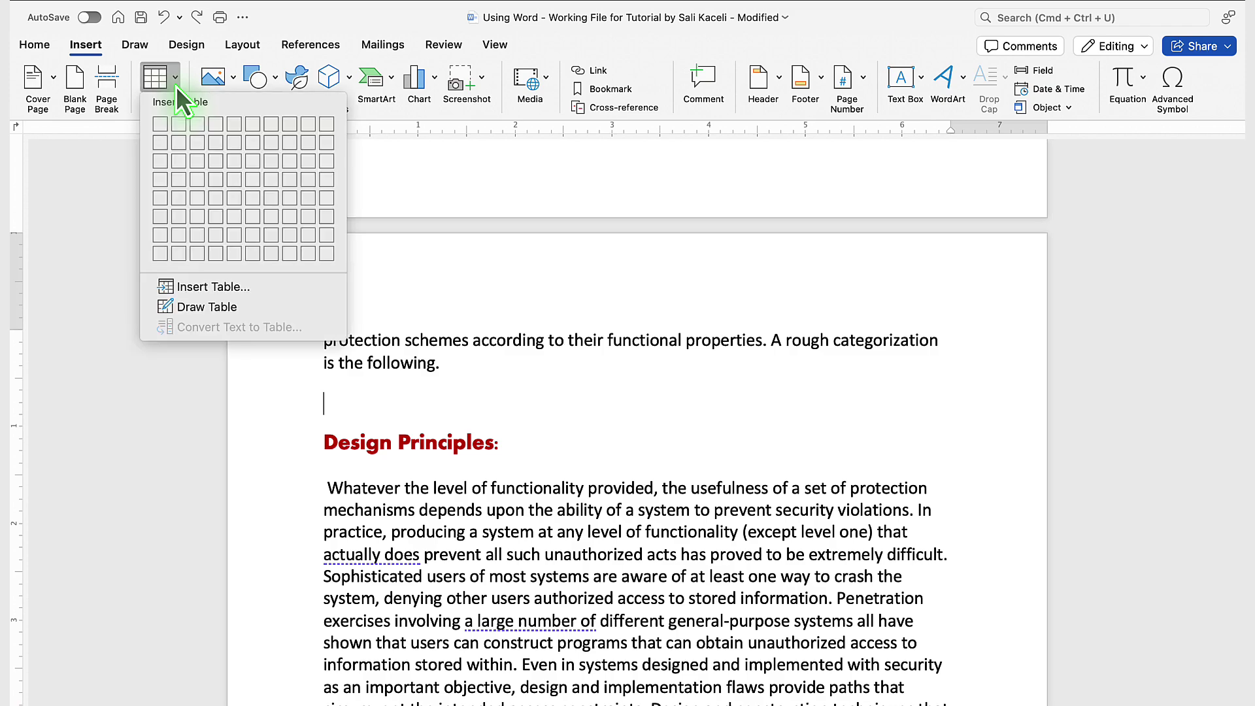
{"action": "left_click", "coordinate": [237, 202]}
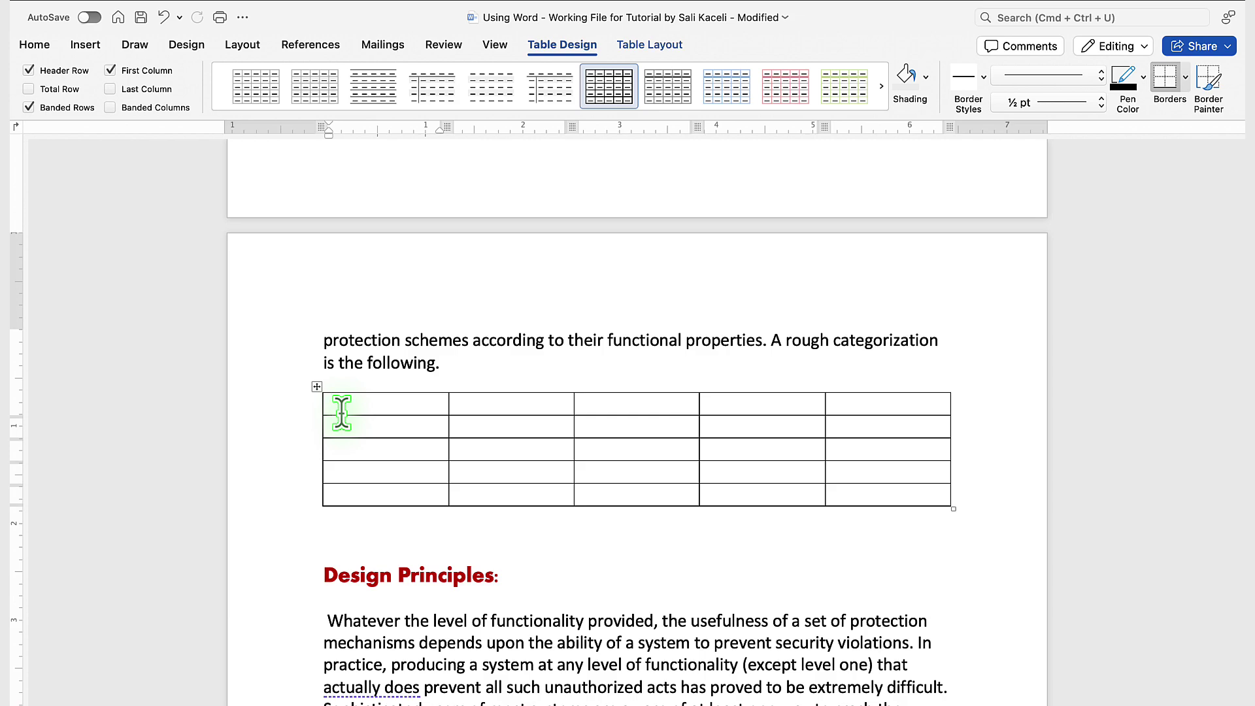
Fill the first three header cells of the table with Items, Number and Description
{"action": "type", "text": "Items"}
{"action": "key", "text": "Tab"}
{"action": "type", "text": "Number"}
{"action": "key", "text": "Tab"}
{"action": "type", "text": "Description"}
{"action": "key", "text": "Tab"}
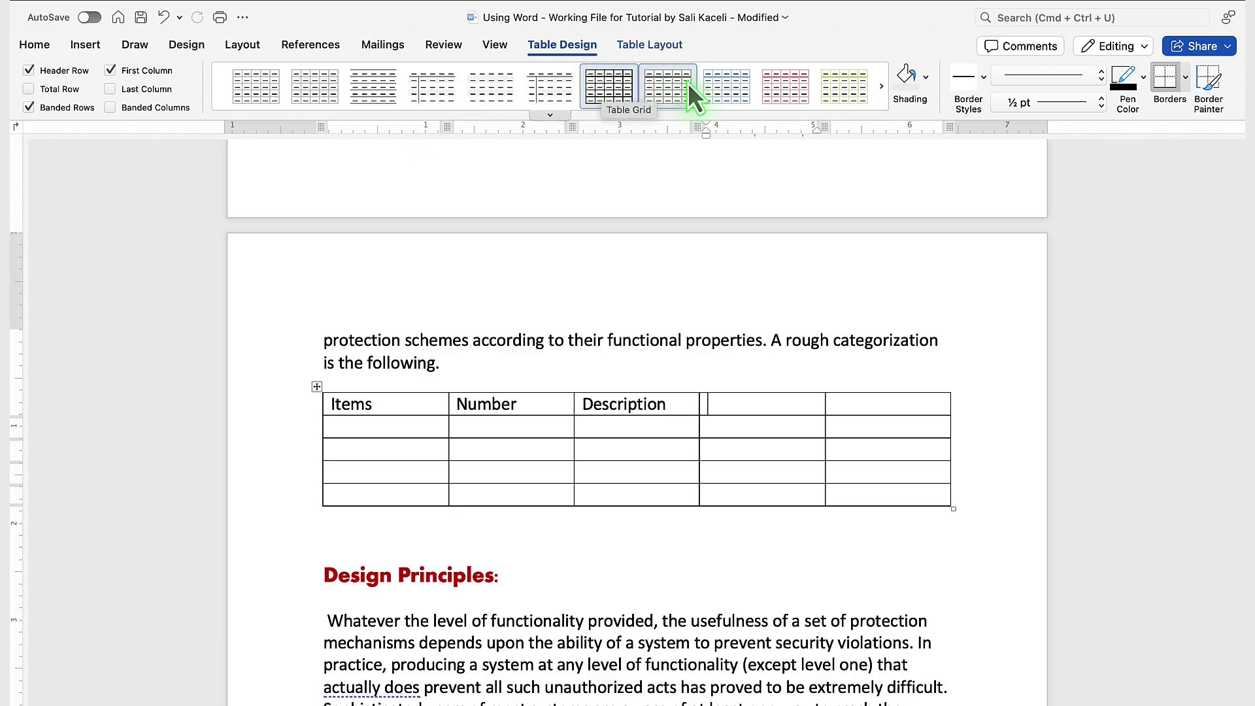
Apply the light blue grid style to the table and turn on its Total Row option
{"action": "left_click", "coordinate": [727, 89]}
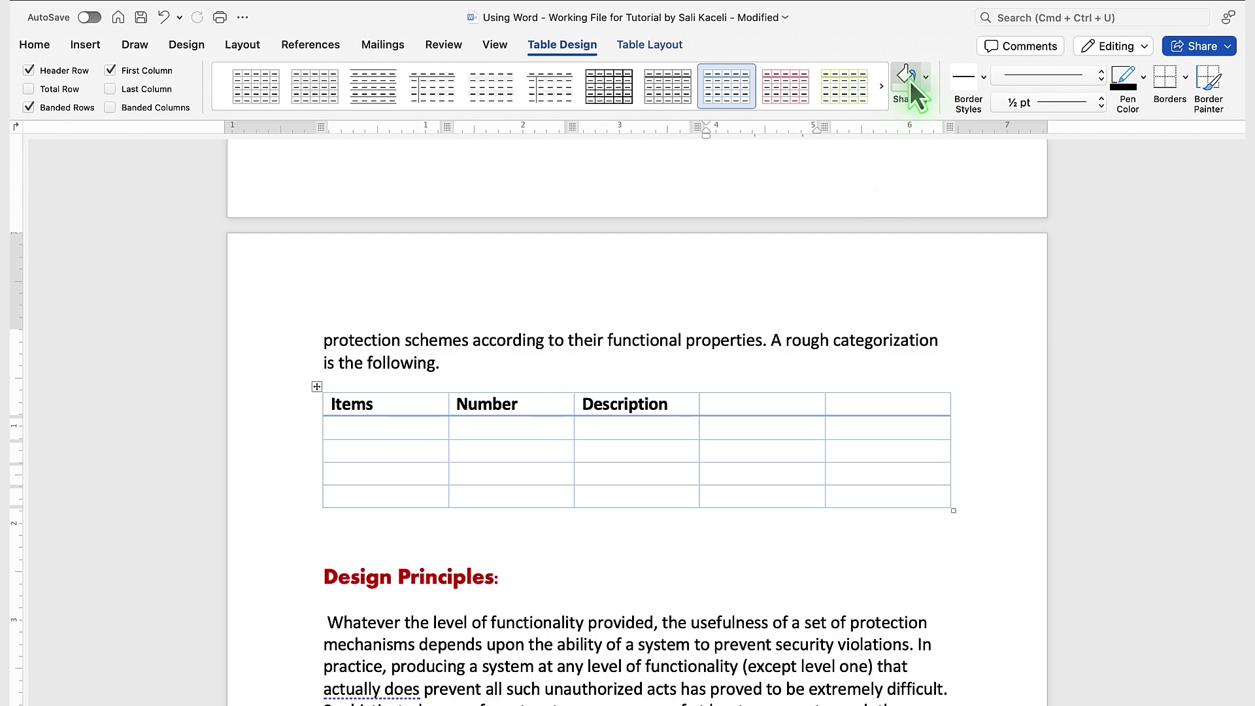
{"action": "left_click", "coordinate": [927, 80]}
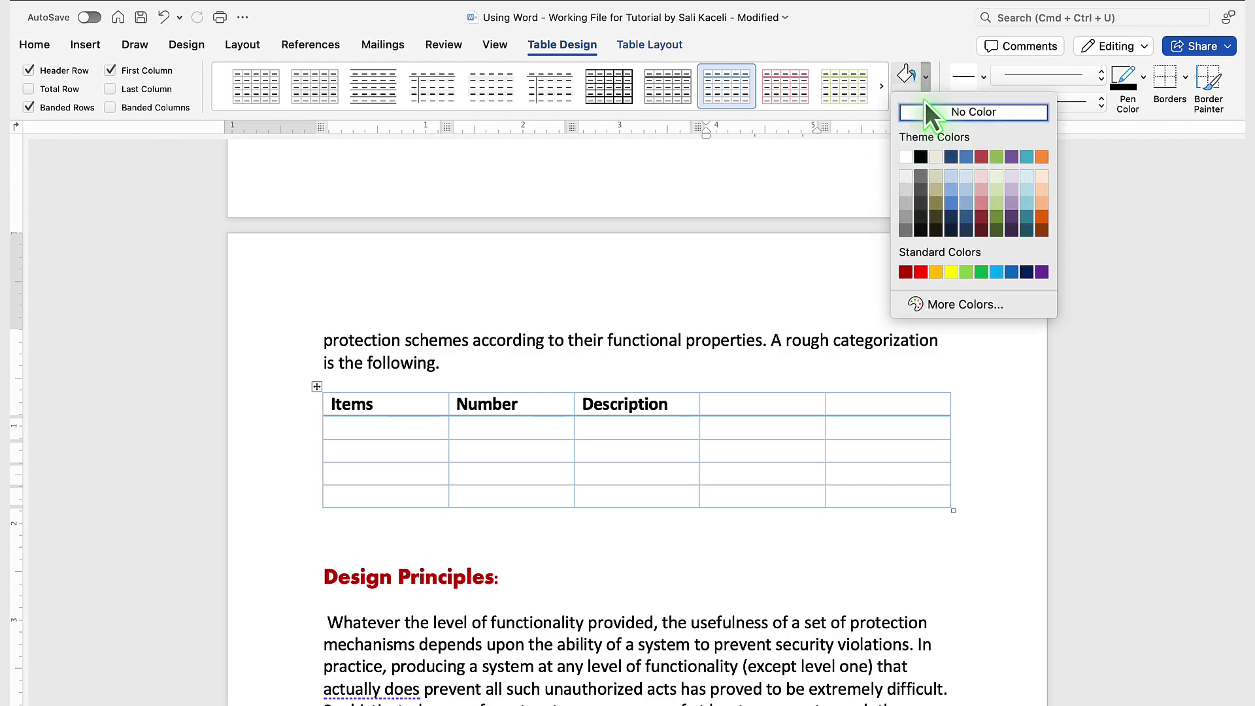
{"action": "left_click", "coordinate": [809, 47]}
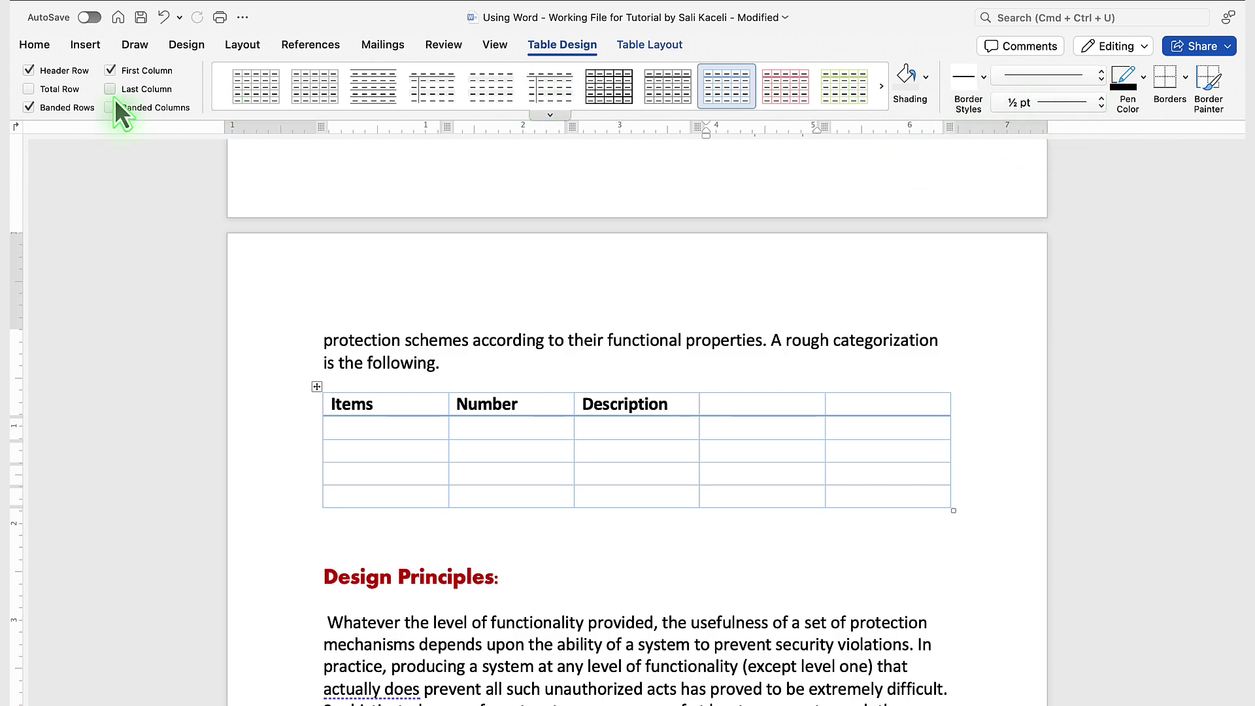
{"action": "left_click", "coordinate": [29, 90]}
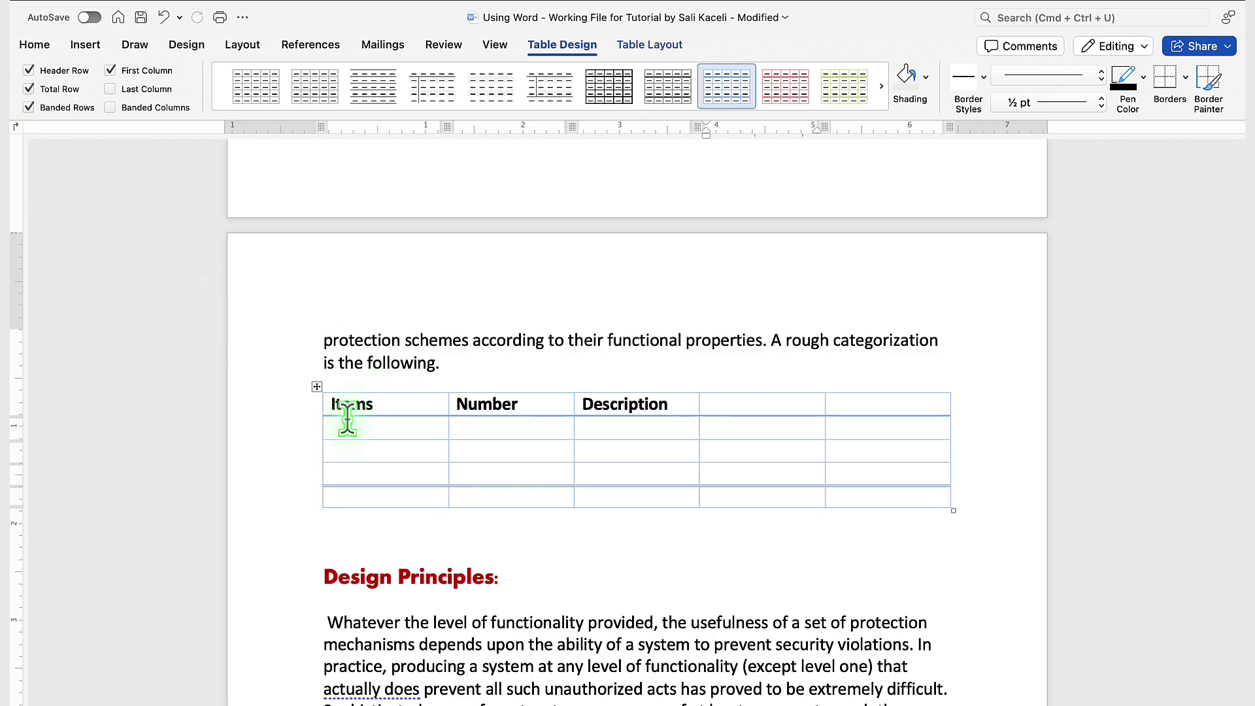
Enter 1, 1 and 2 under Items and insert the formula =SUM(ABOVE) in that column's last cell
{"action": "left_click", "coordinate": [384, 498]}
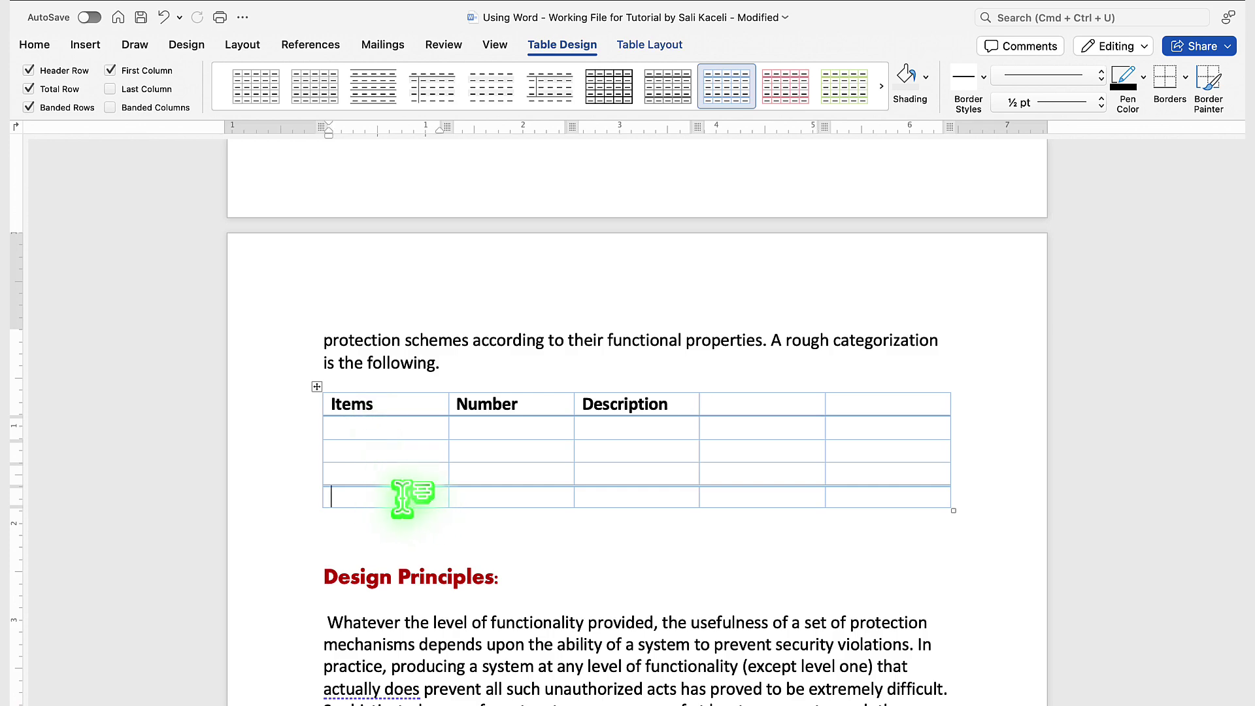
{"action": "left_click", "coordinate": [634, 46]}
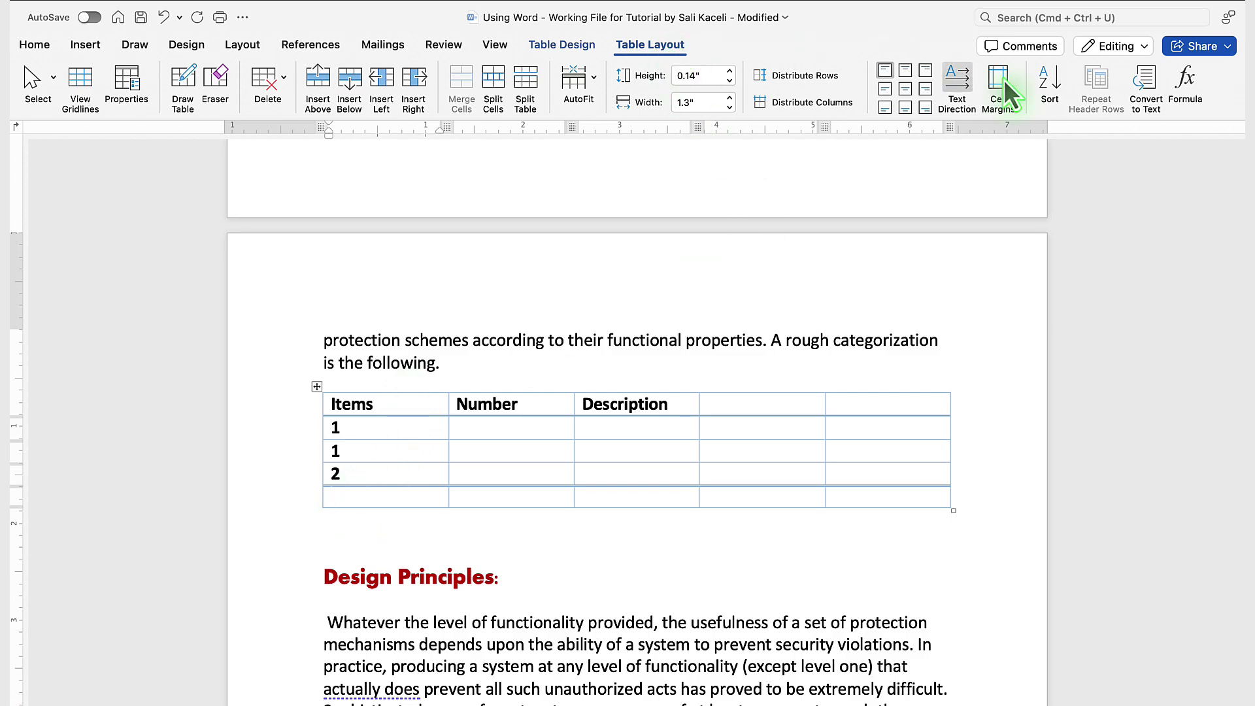
{"action": "left_click", "coordinate": [1191, 93]}
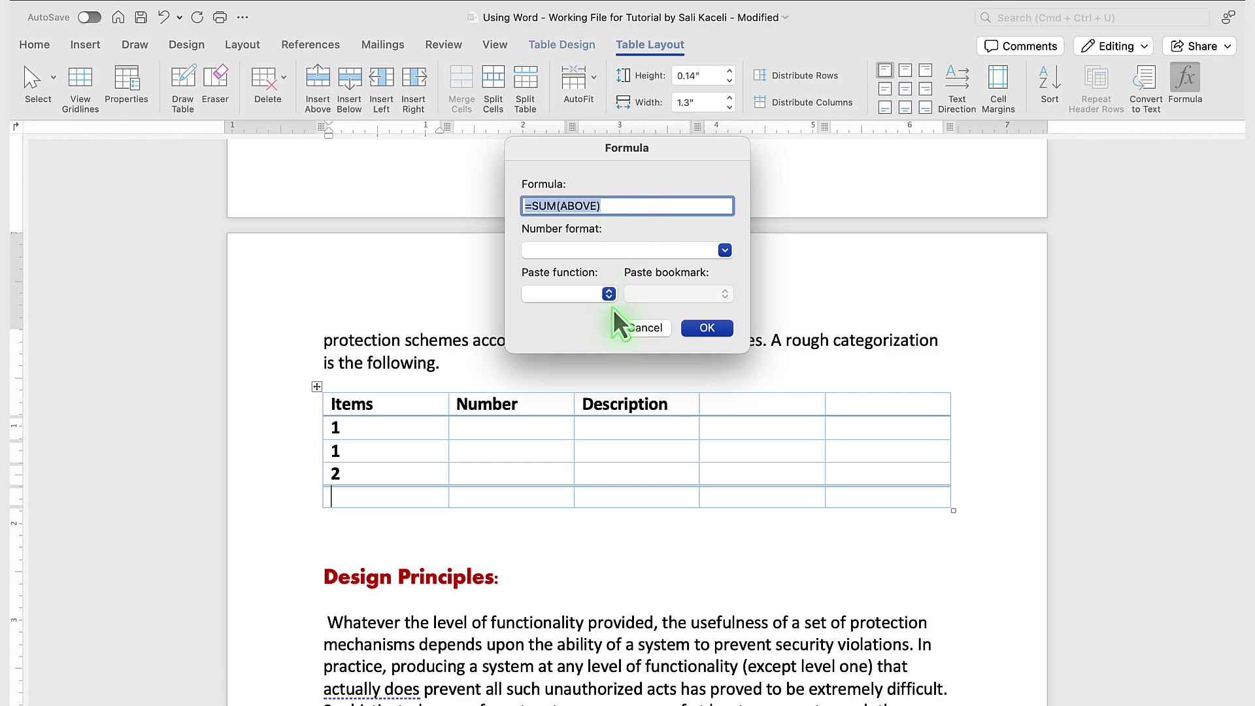
{"action": "left_click", "coordinate": [707, 328]}
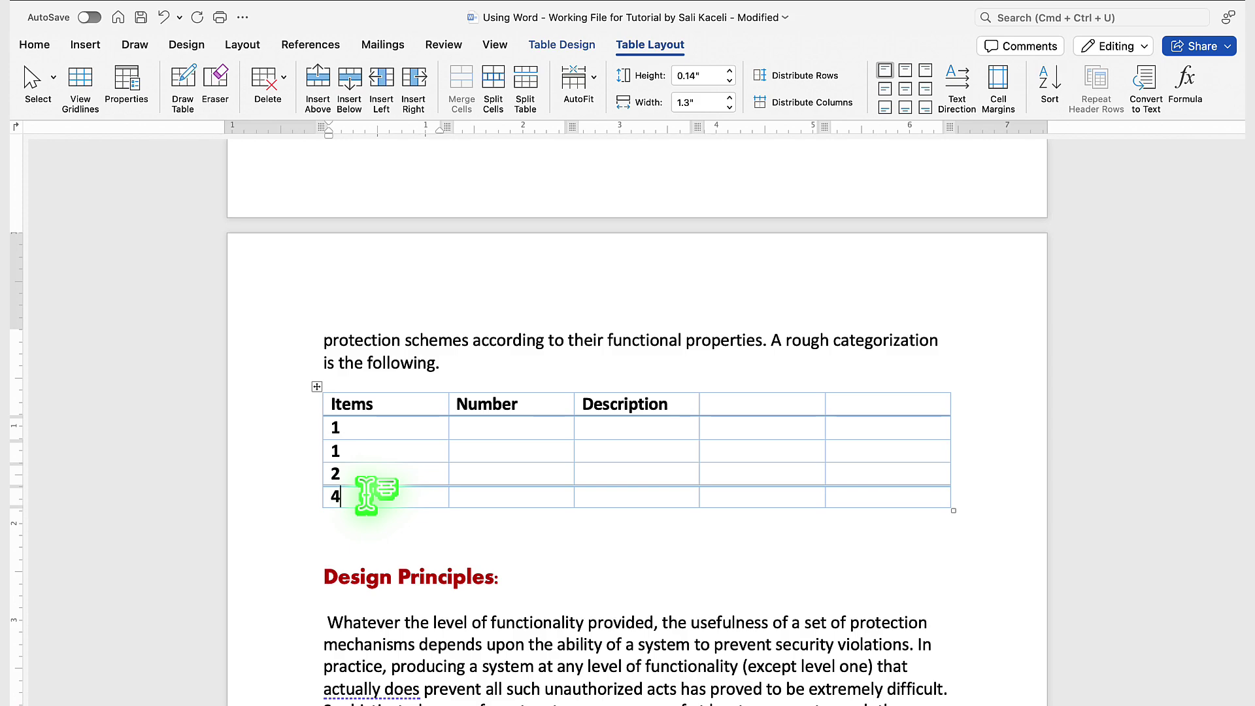
Narrow the Items column so that it fits its contents
{"action": "double_click", "coordinate": [449, 414]}
{"action": "left_click", "coordinate": [398, 495]}
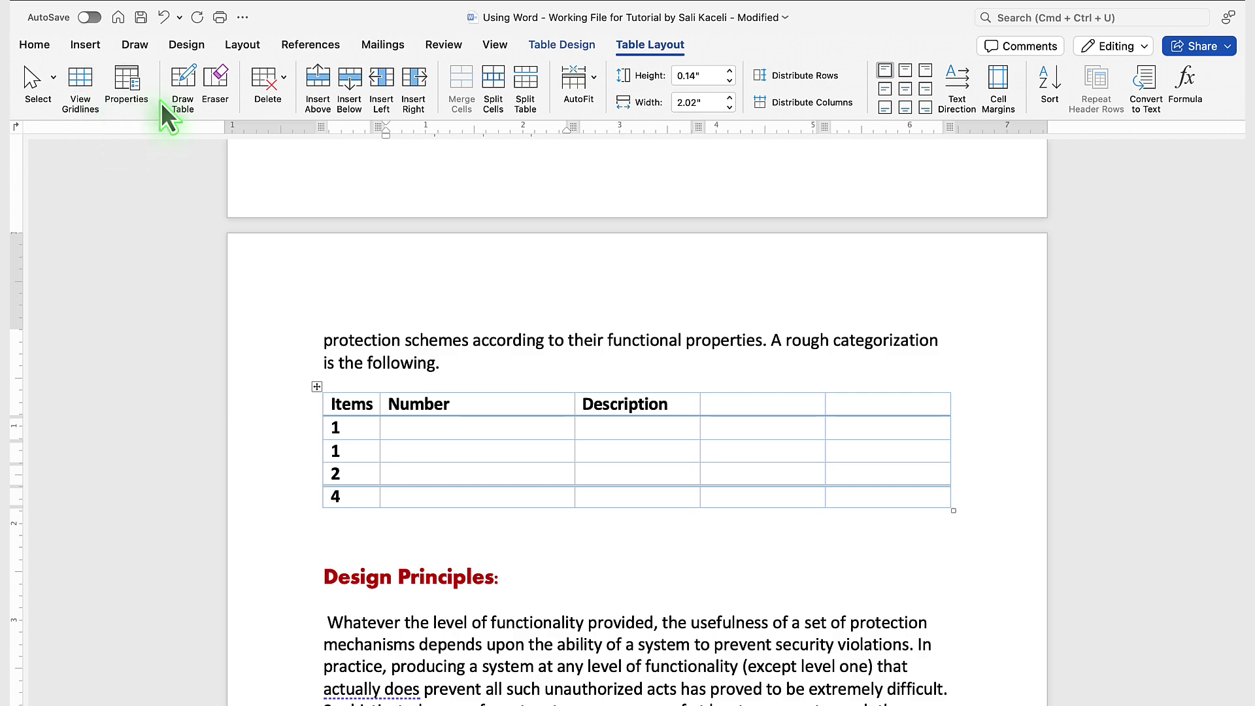
Delete the empty fifth column of the table
{"action": "left_click", "coordinate": [284, 85]}
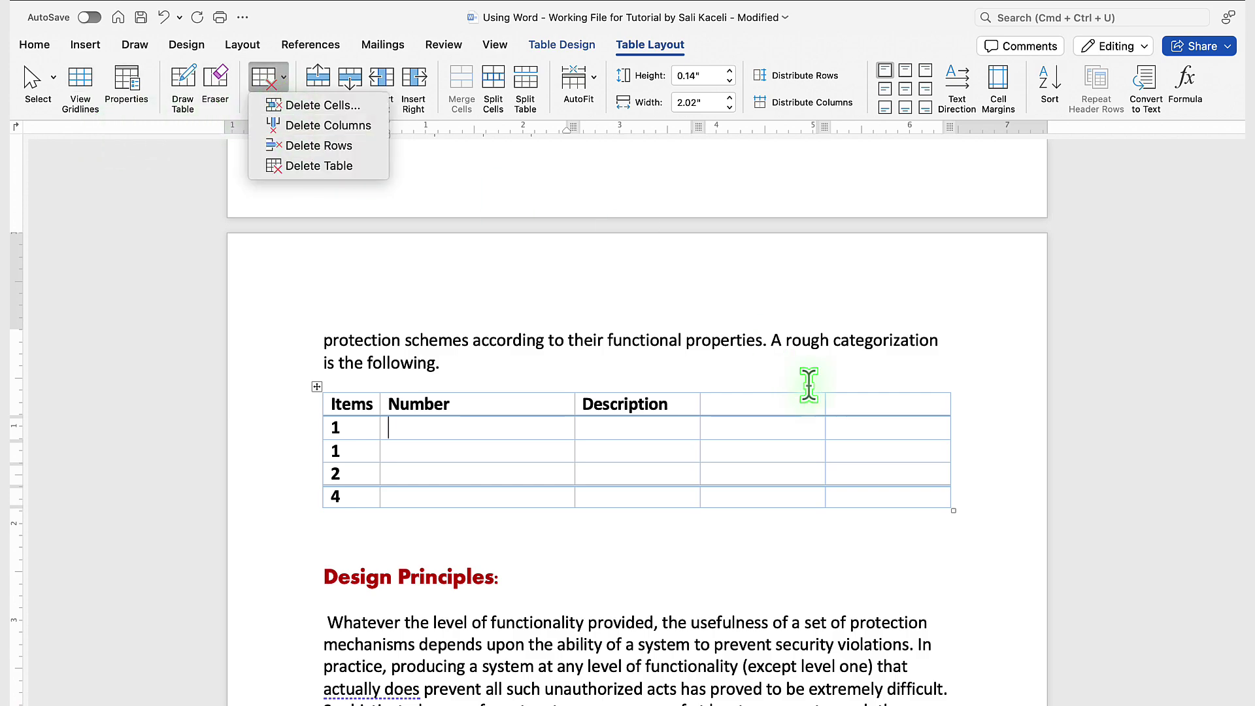
{"action": "left_click", "coordinate": [867, 399]}
{"action": "left_click", "coordinate": [867, 398]}
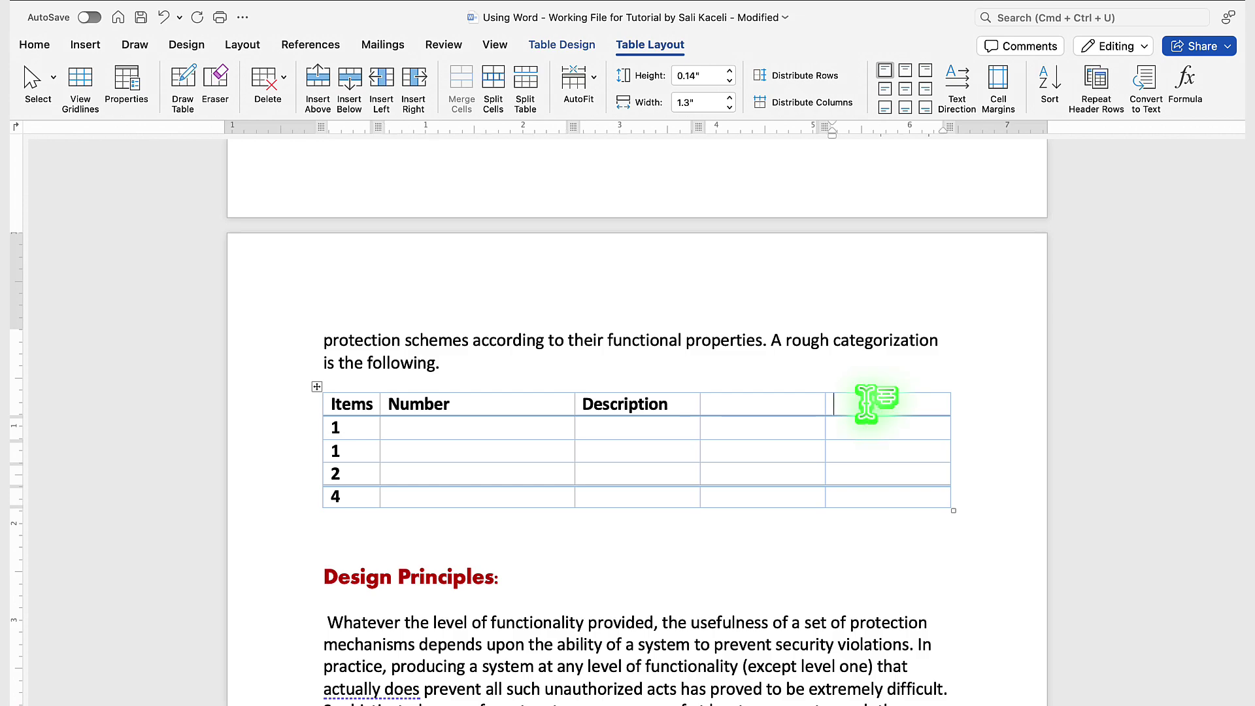
{"action": "left_click", "coordinate": [281, 84]}
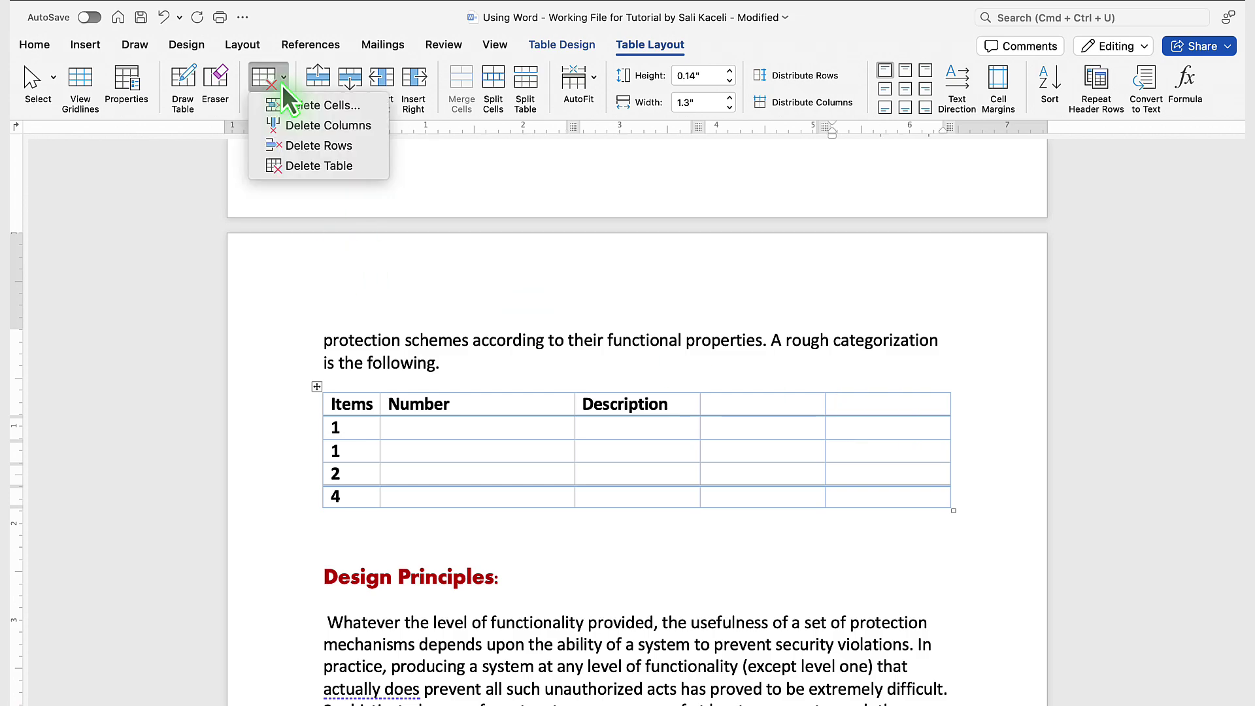
{"action": "left_click", "coordinate": [303, 126]}
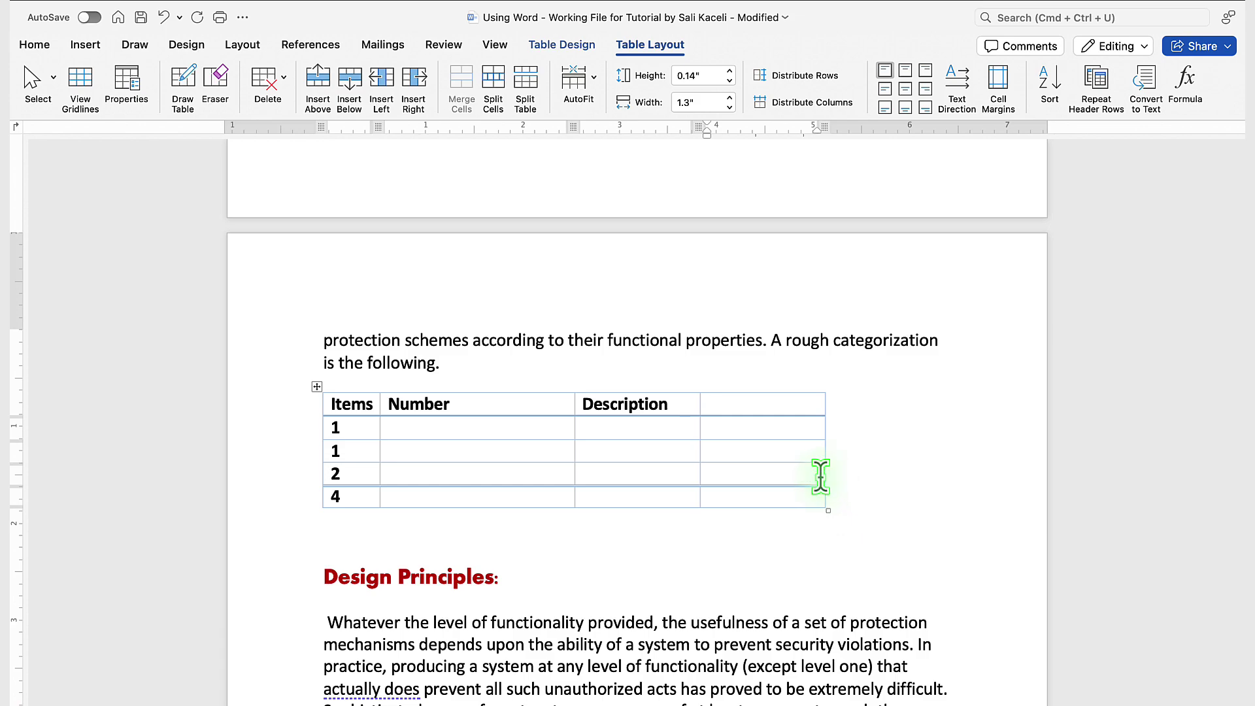
Widen the empty last column to about 2.91" and narrow the Number column to about 1.66"
{"action": "left_click_drag", "start_coordinate": [822, 477], "coordinate": [981, 475]}
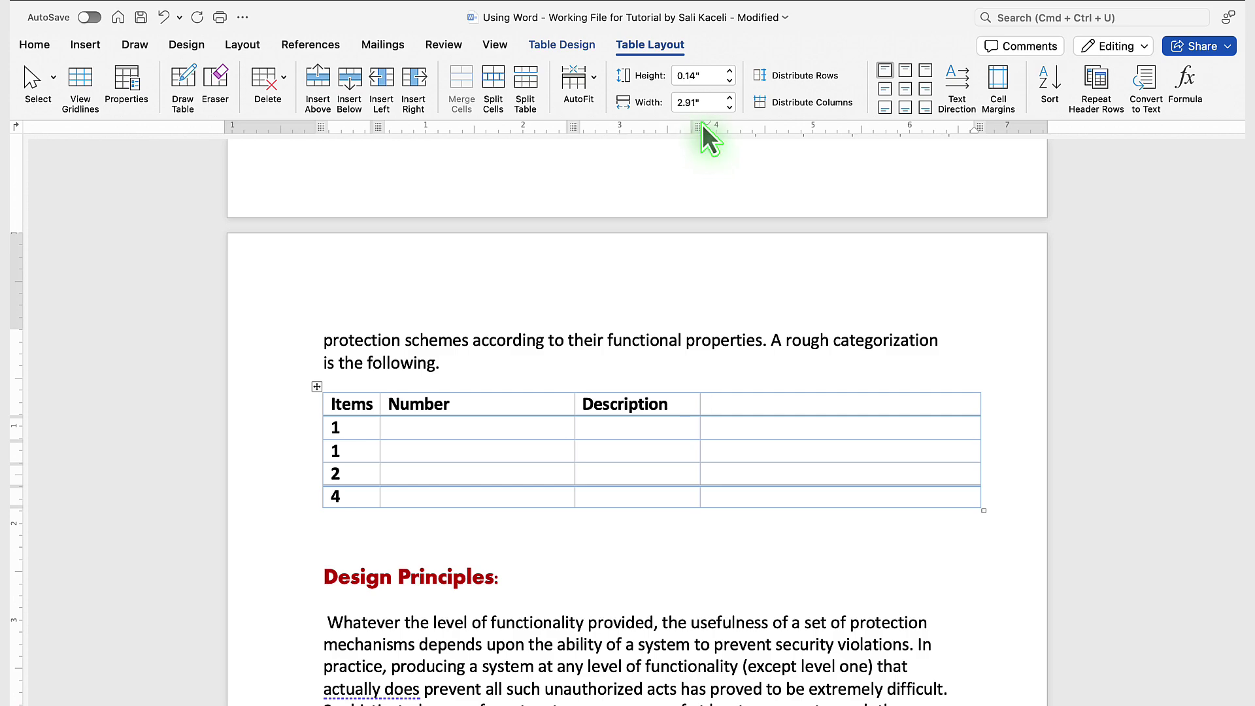
{"action": "mouse_move", "coordinate": [697, 128]}
{"action": "left_mouse_down"}
{"action": "mouse_move", "coordinate": [720, 132]}
{"action": "mouse_move", "coordinate": [694, 134]}
{"action": "left_mouse_up"}
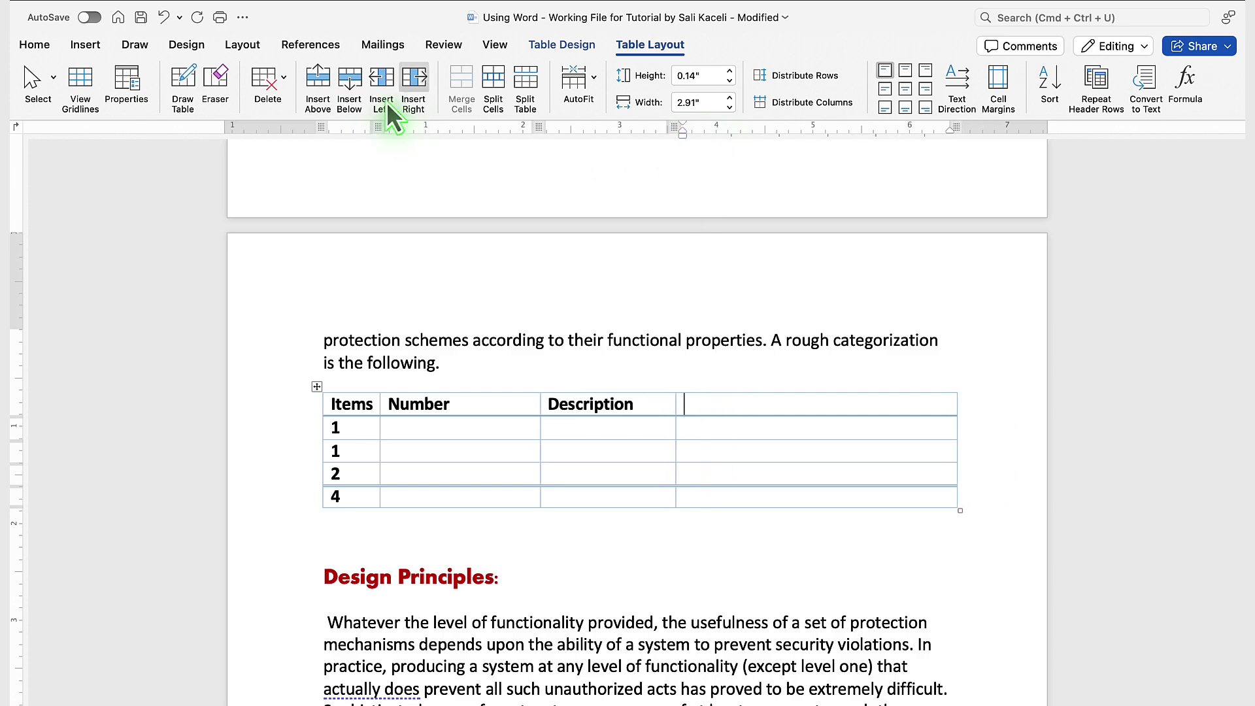
Insert an empty row below the table row whose Items value is 2
{"action": "left_click", "coordinate": [387, 477]}
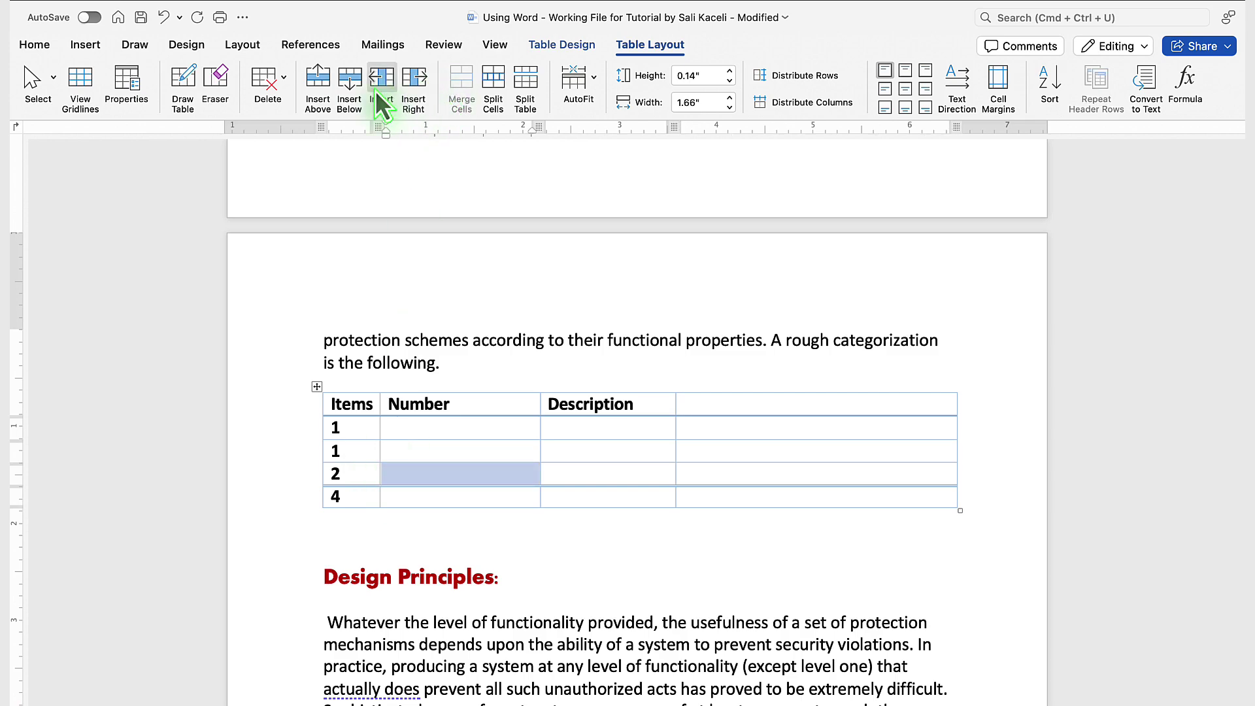
{"action": "left_click", "coordinate": [349, 89]}
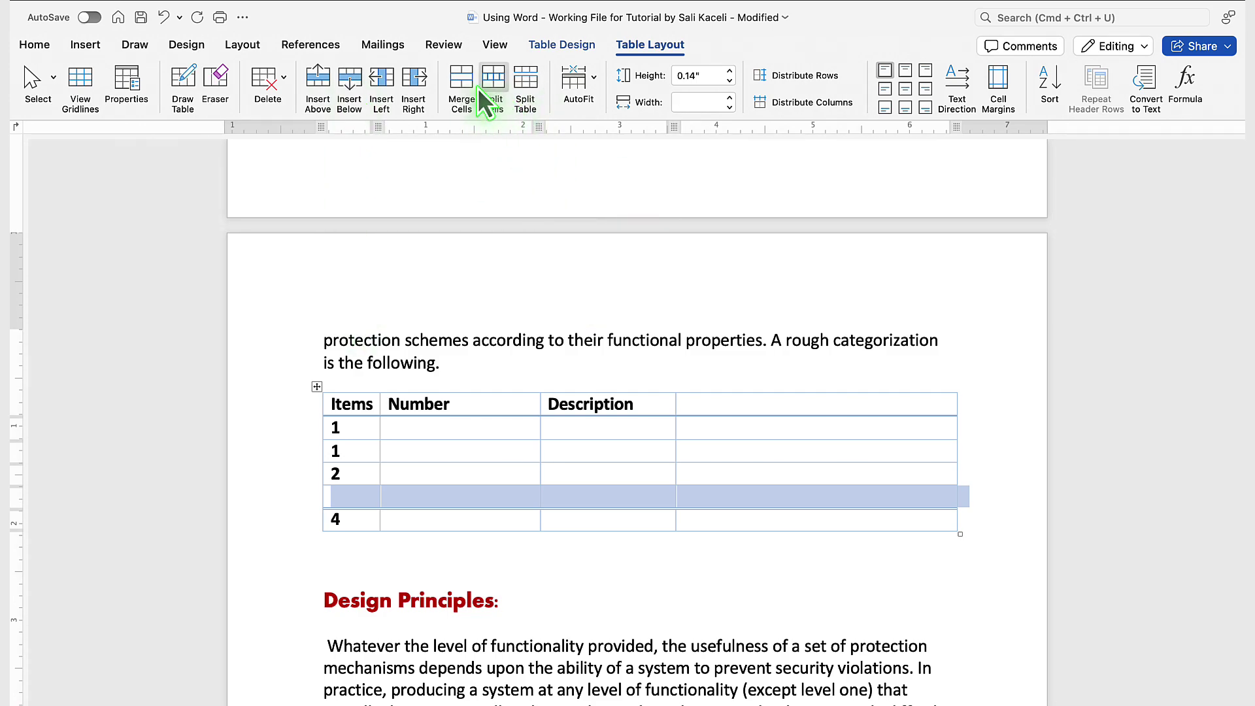
{"action": "left_click", "coordinate": [593, 84]}
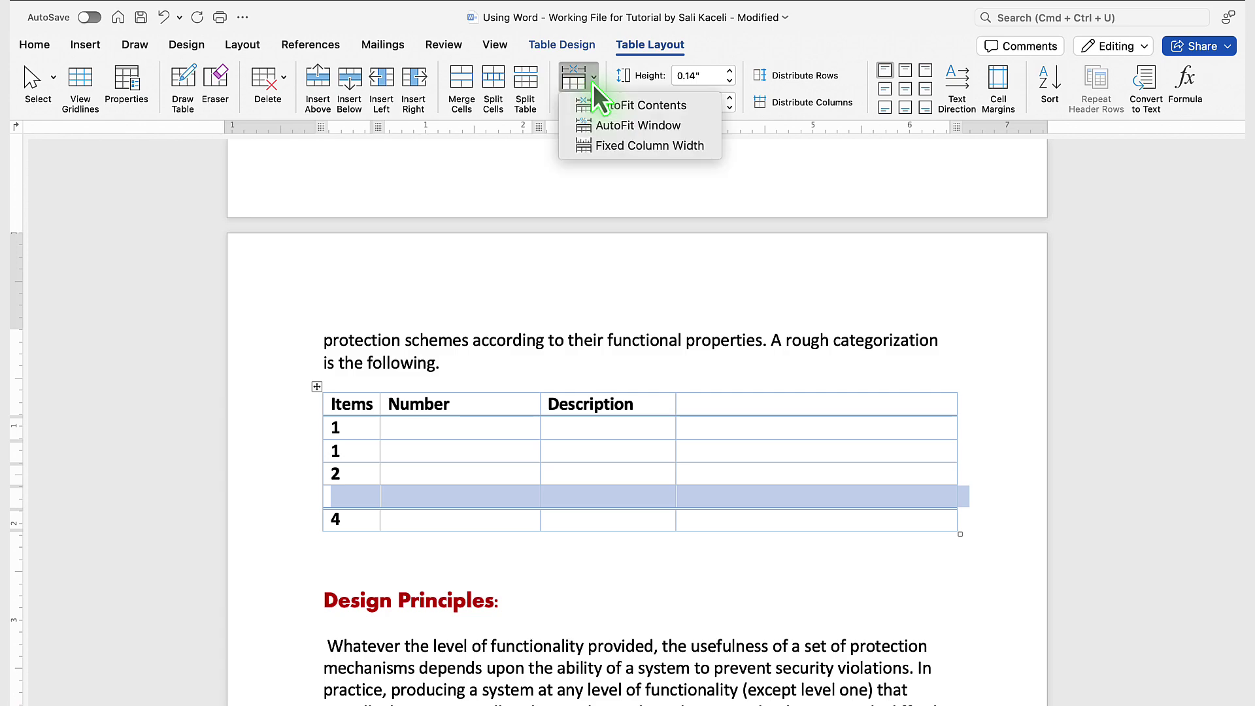
{"action": "left_click", "coordinate": [800, 52]}
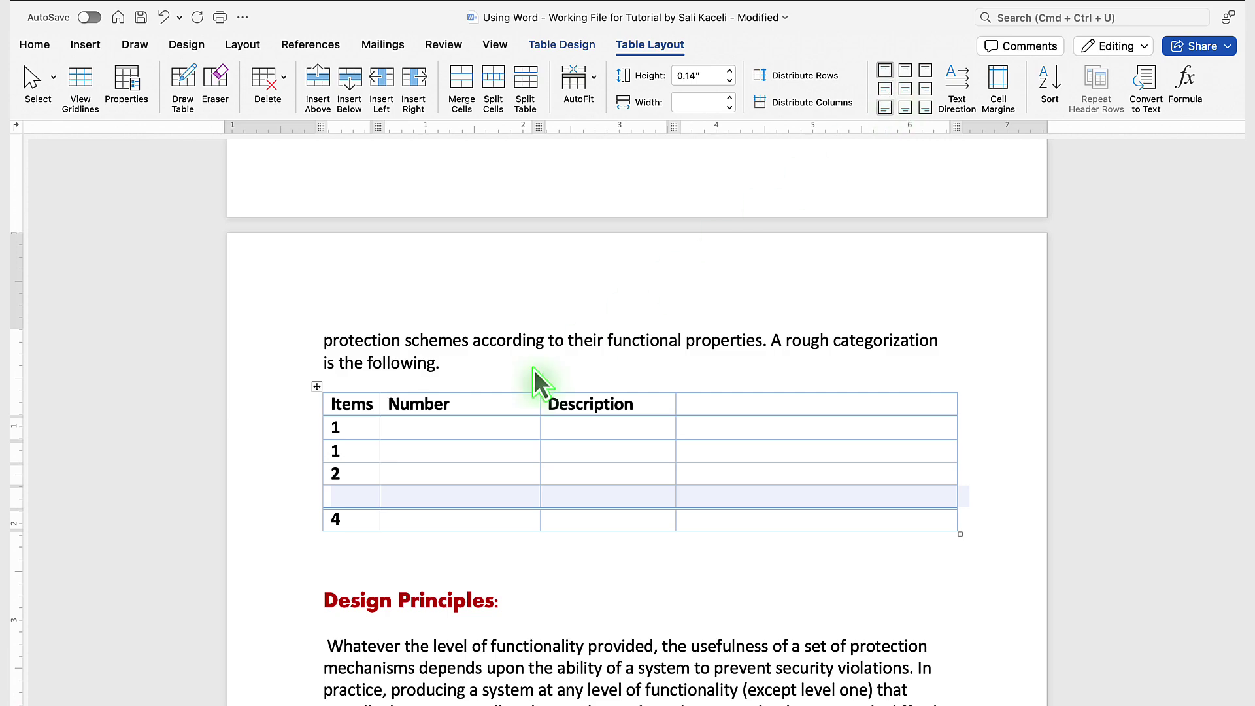
Enter "This is my text" in the first Number cell below the header and increase that row's height to about 0.47"
{"action": "left_click", "coordinate": [437, 432]}
{"action": "type", "text": "This is my text"}
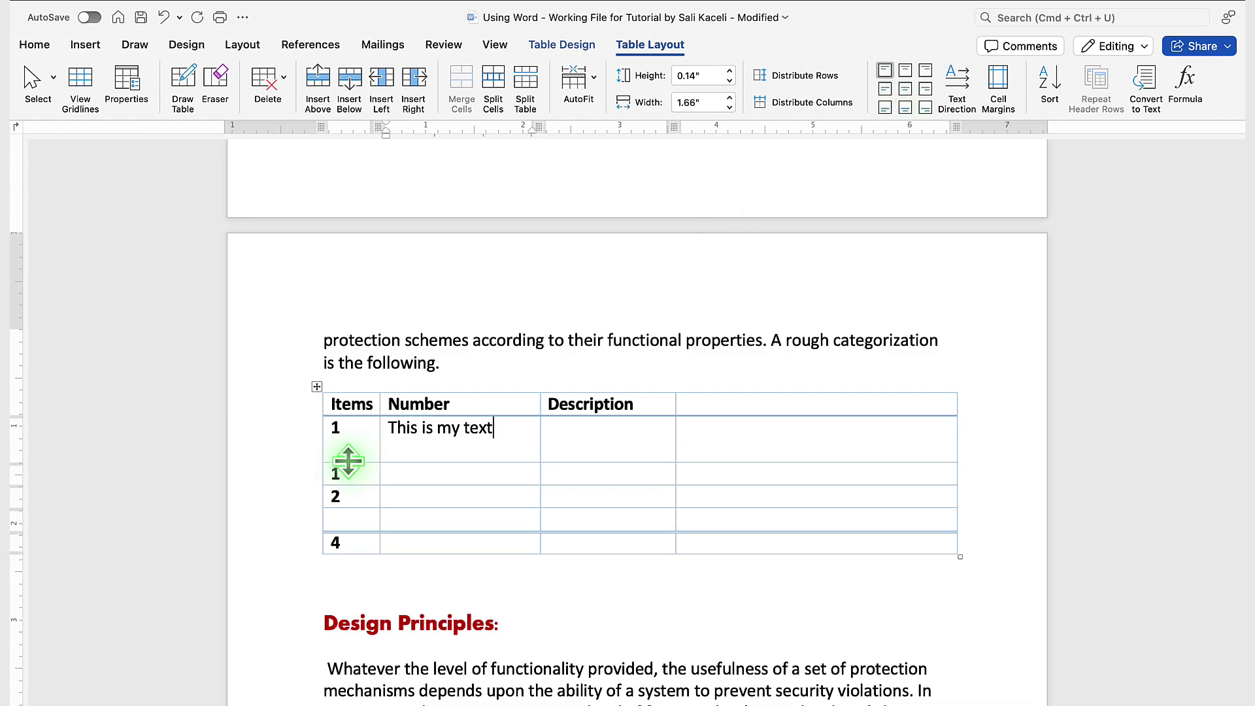
Align the text "This is my text" to the left and vertically centred in its cell
{"action": "left_click", "coordinate": [423, 429]}
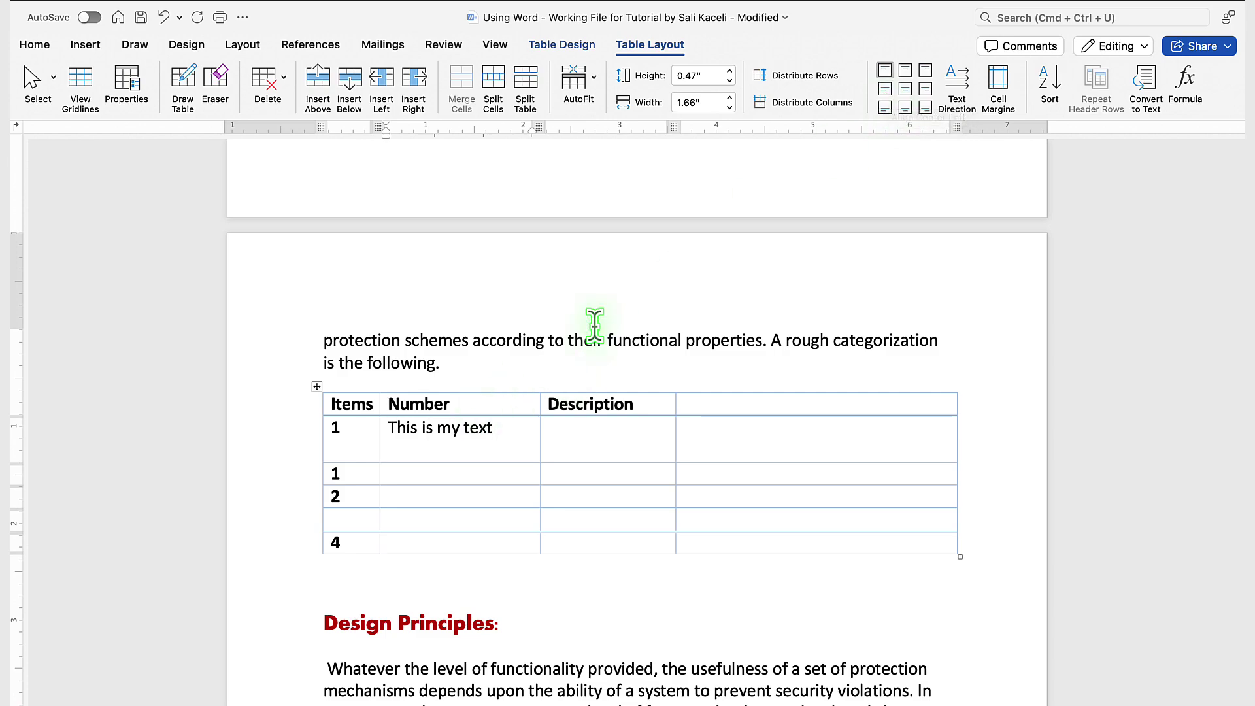
{"action": "triple_click", "coordinate": [440, 428]}
{"action": "left_click", "coordinate": [884, 89]}
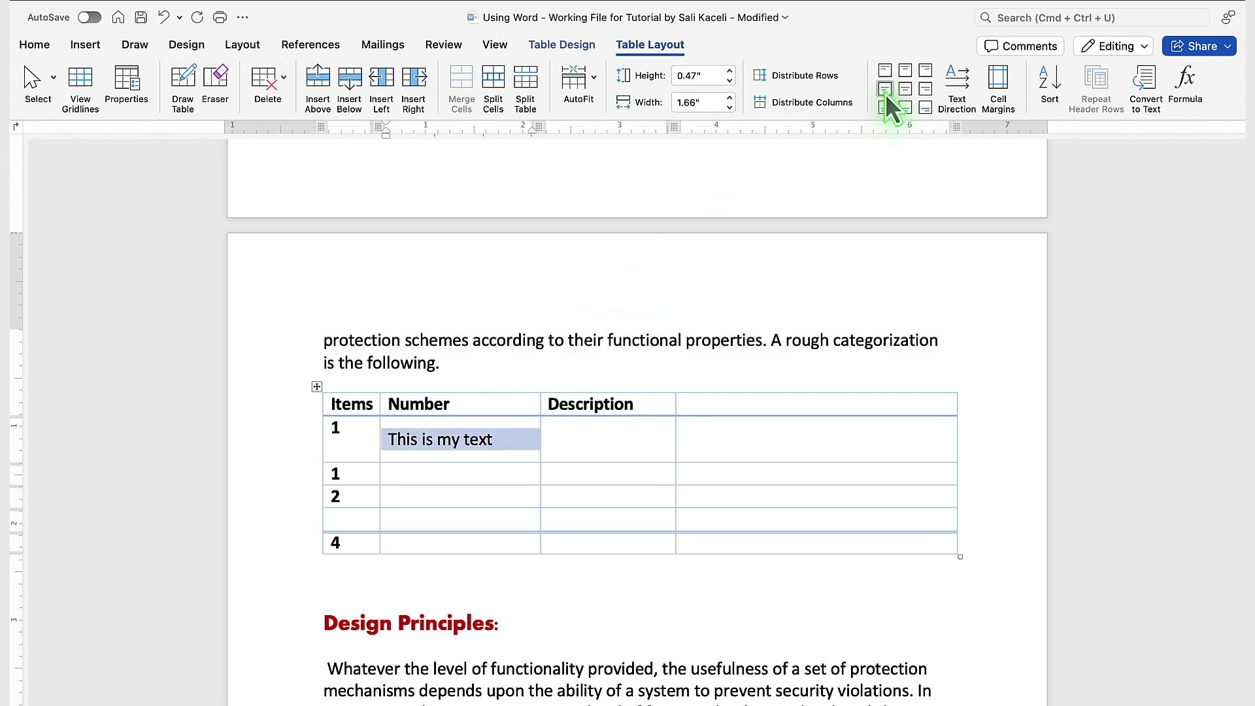
{"action": "left_click", "coordinate": [568, 452]}
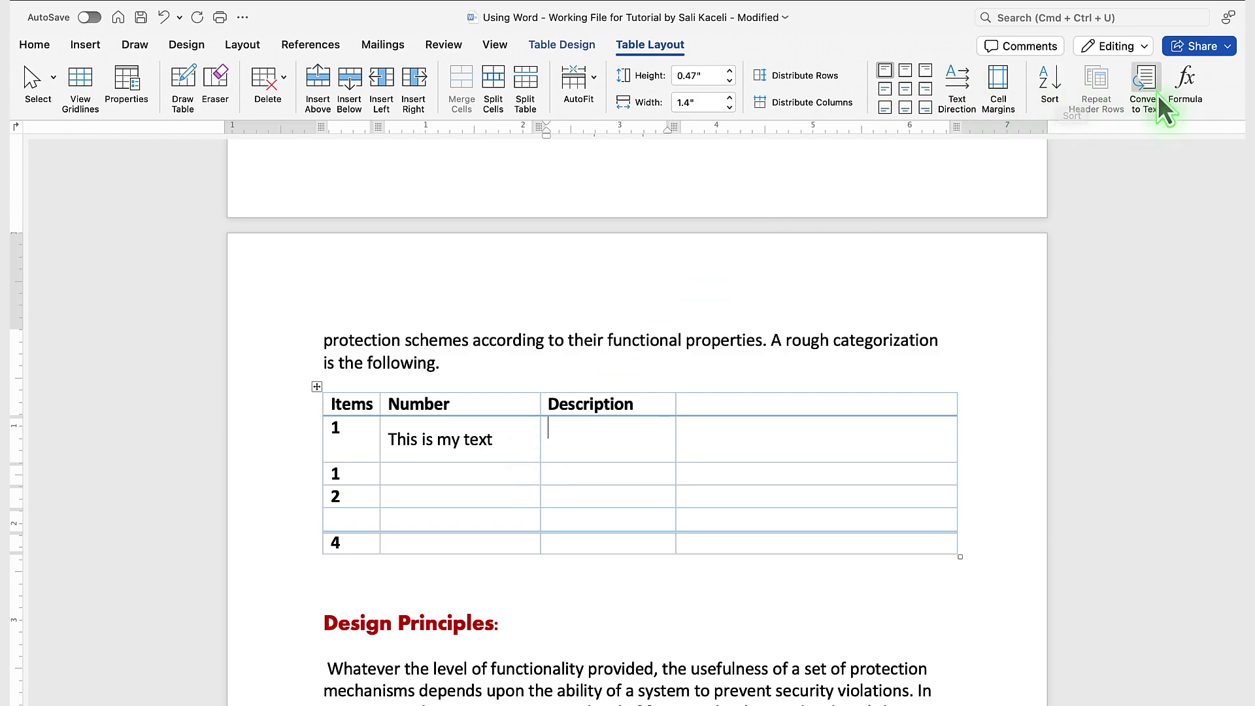
{"action": "left_click", "coordinate": [478, 490]}
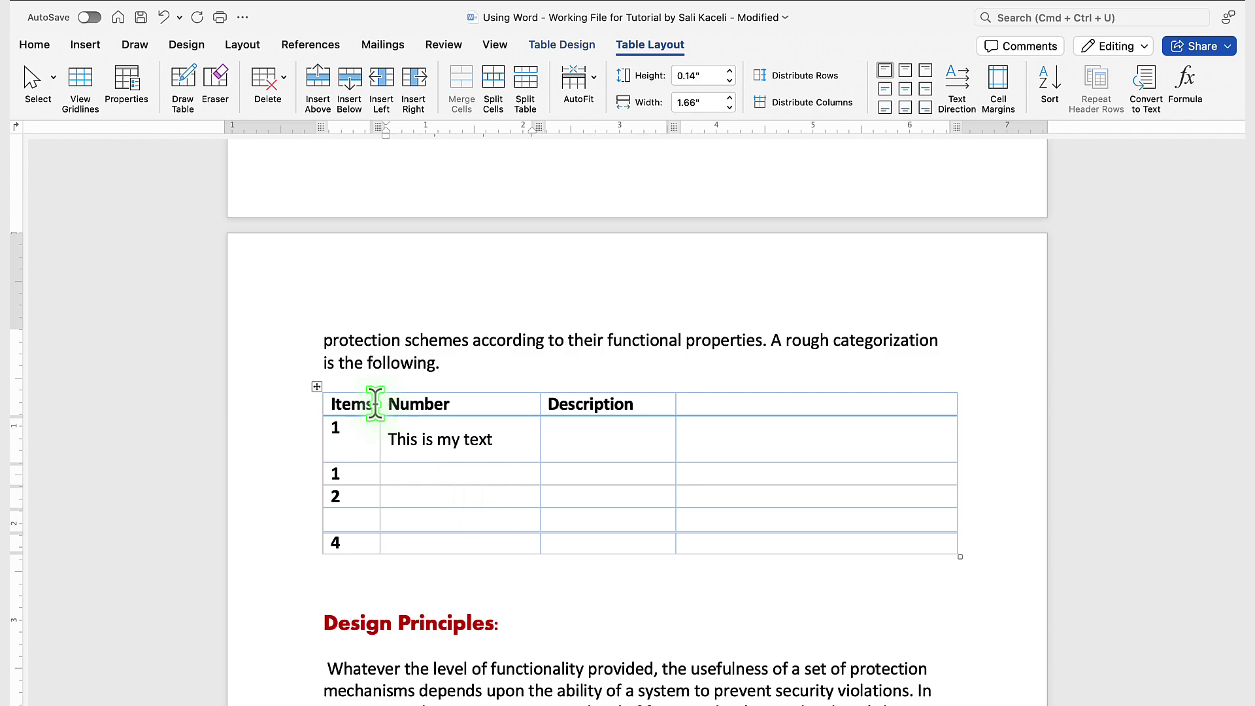